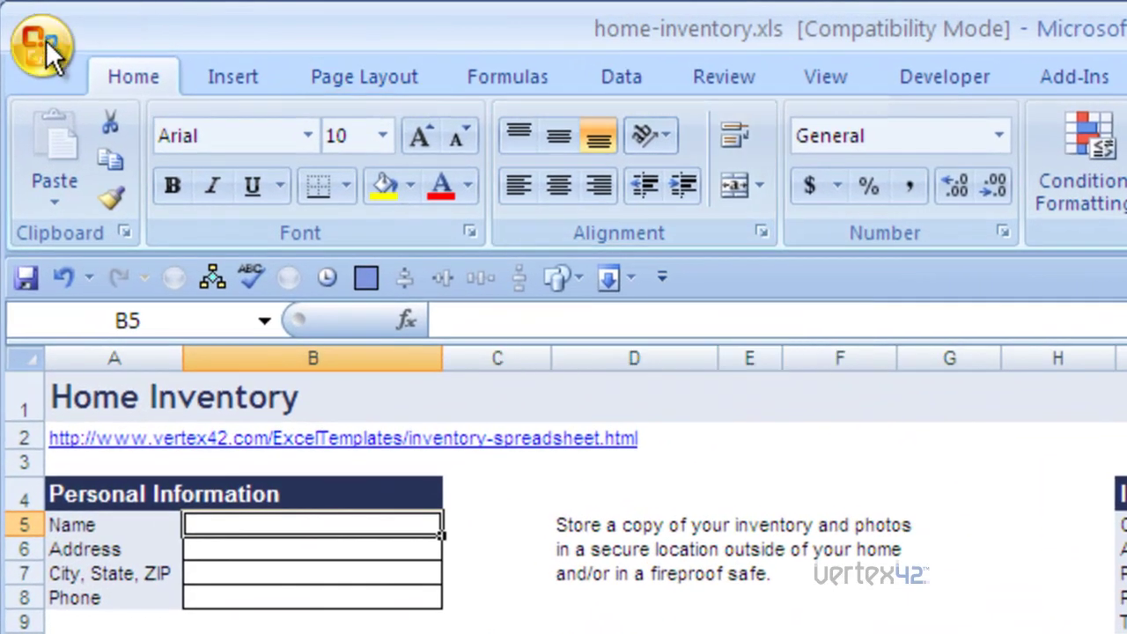
Open the print preview of the Home Inventory worksheet and close it again.
{"action": "left_click", "coordinate": [48, 53]}
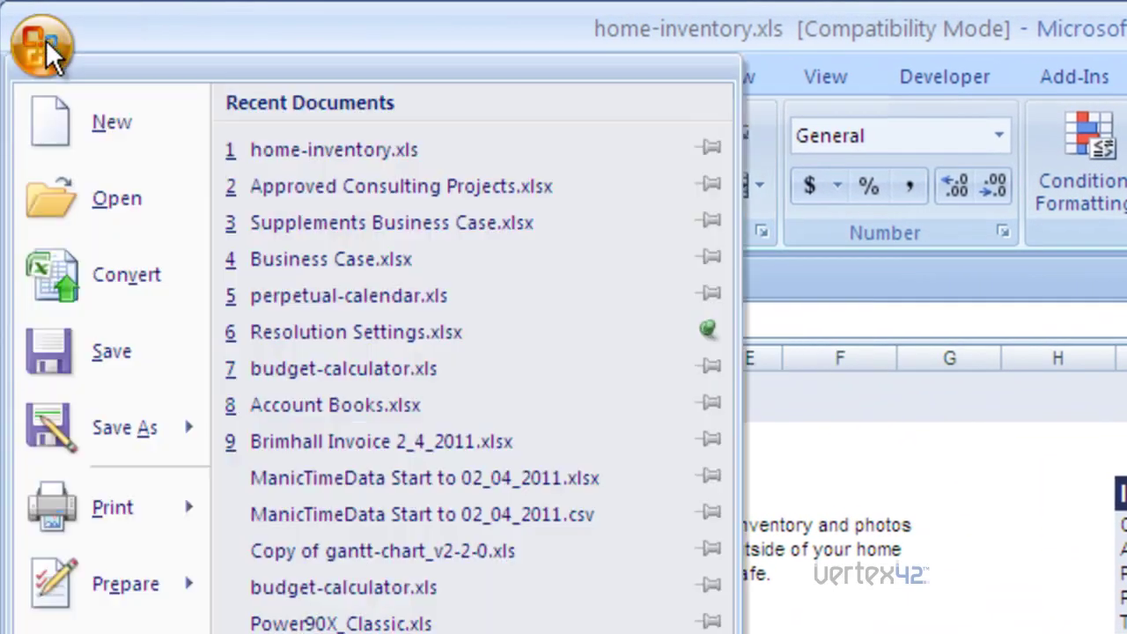
{"action": "mouse_move", "coordinate": [185, 489]}
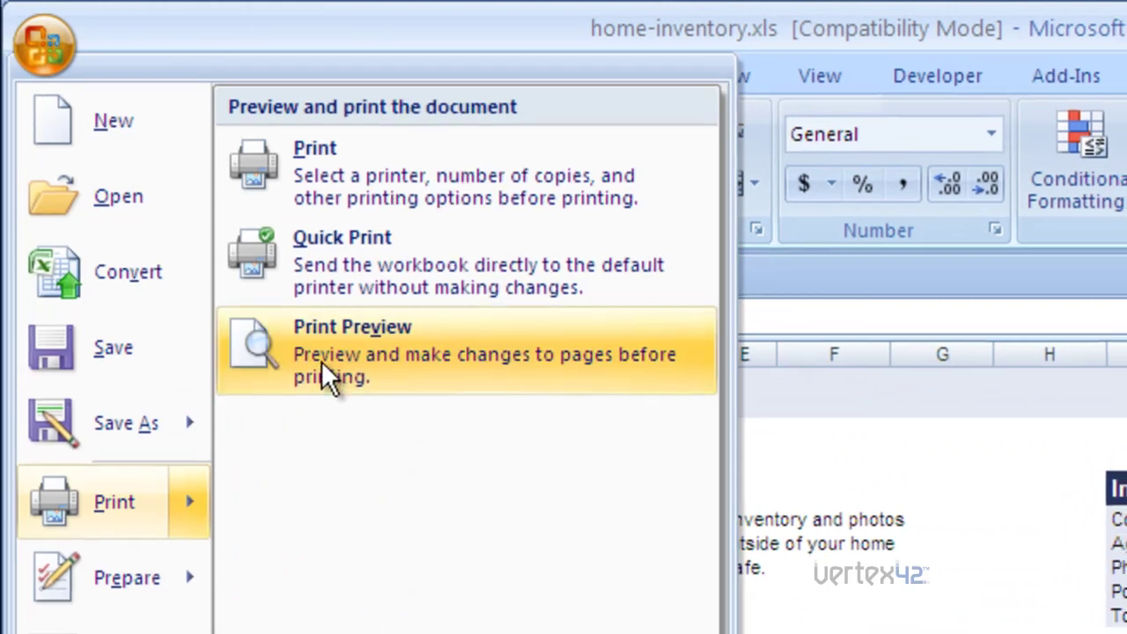
{"action": "left_click", "coordinate": [321, 361]}
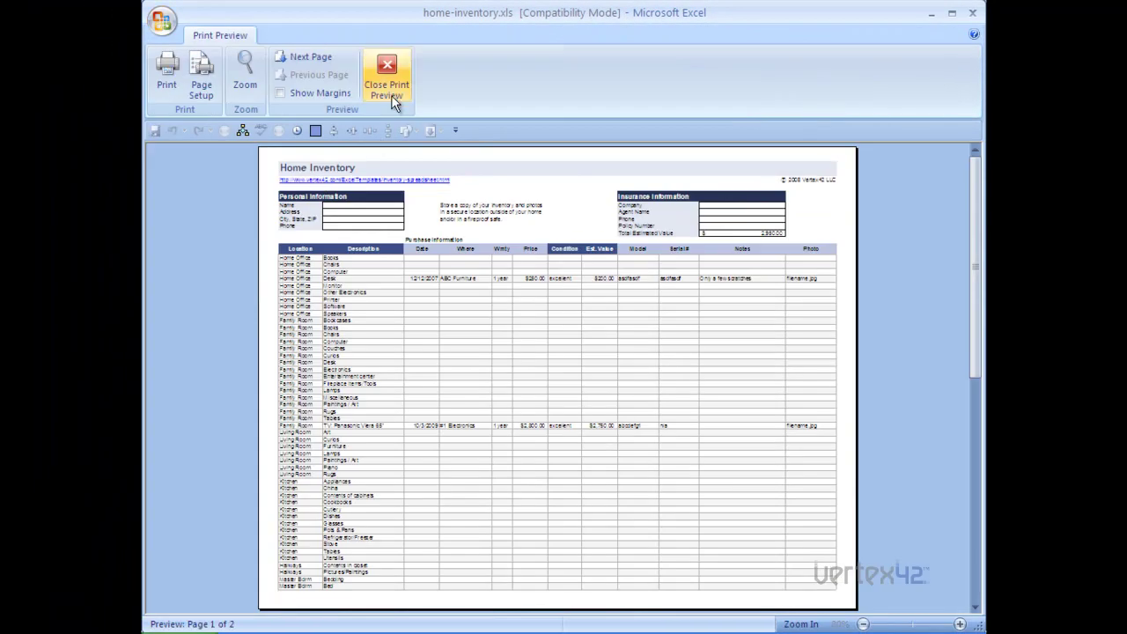
{"action": "left_click", "coordinate": [388, 88]}
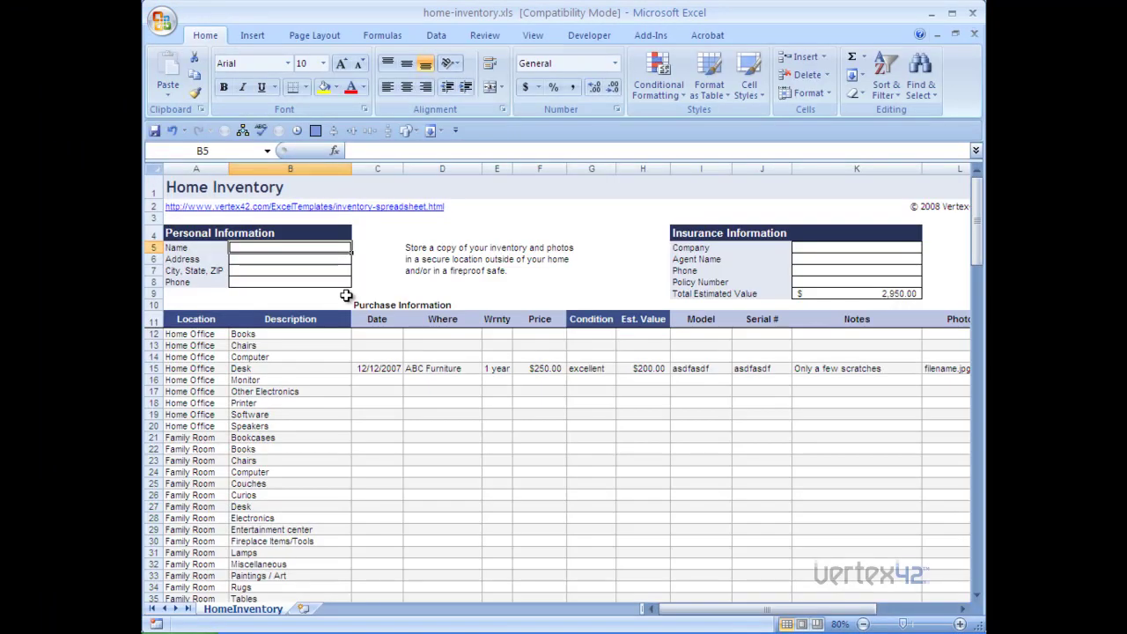
Open the print settings, preview the active sheet from there and page through both printed pages.
{"action": "key", "text": "ctrl+p"}
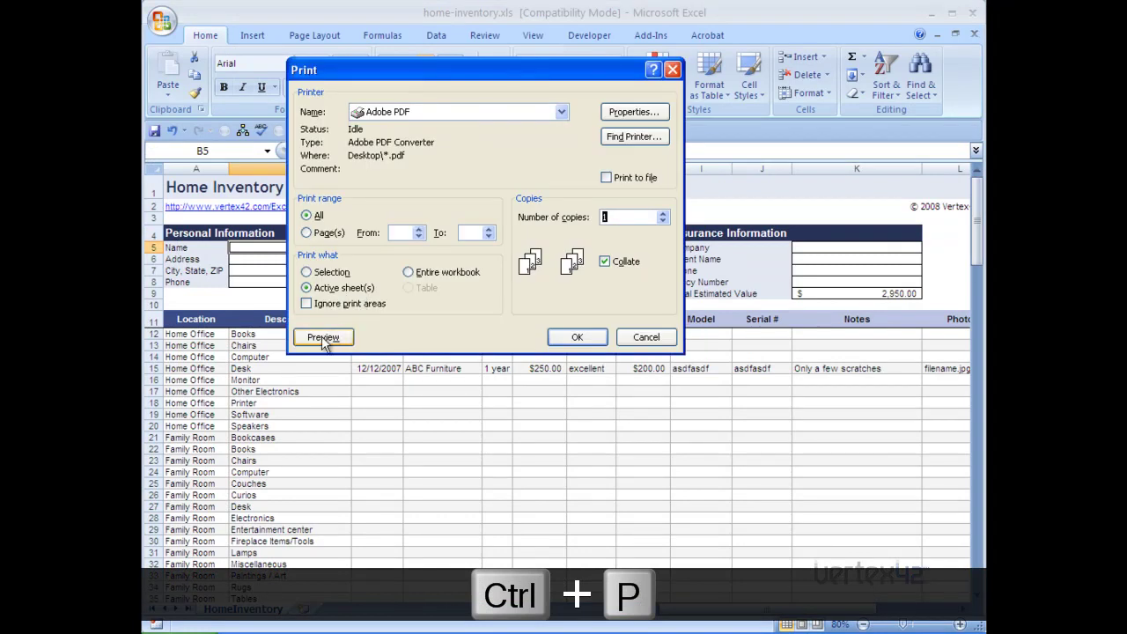
{"action": "left_click", "coordinate": [323, 340]}
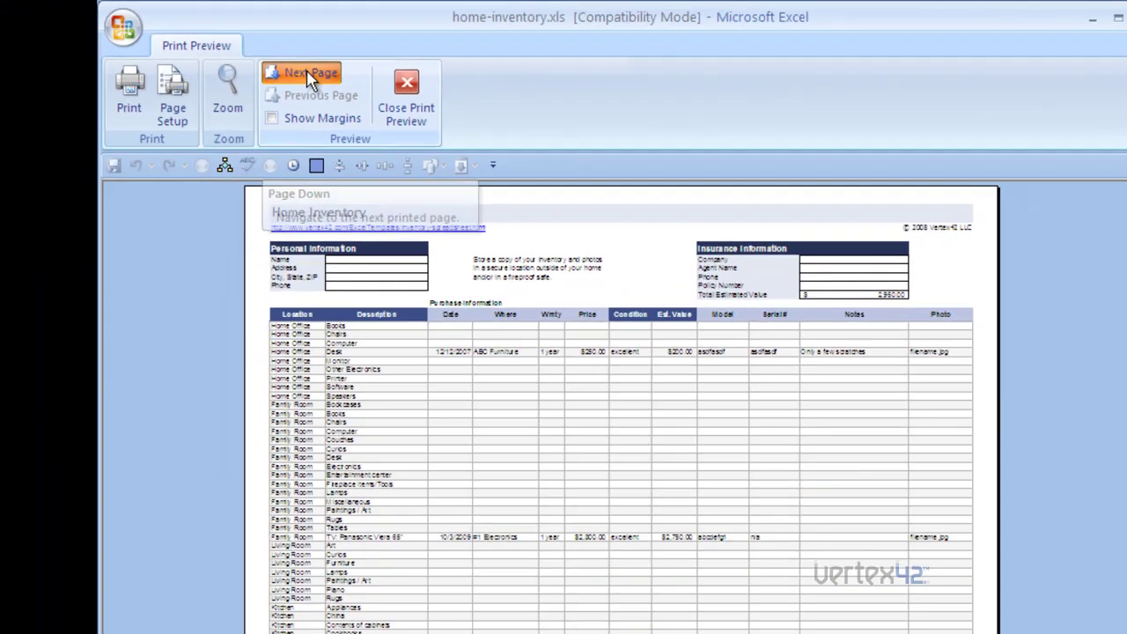
{"action": "left_click", "coordinate": [305, 104]}
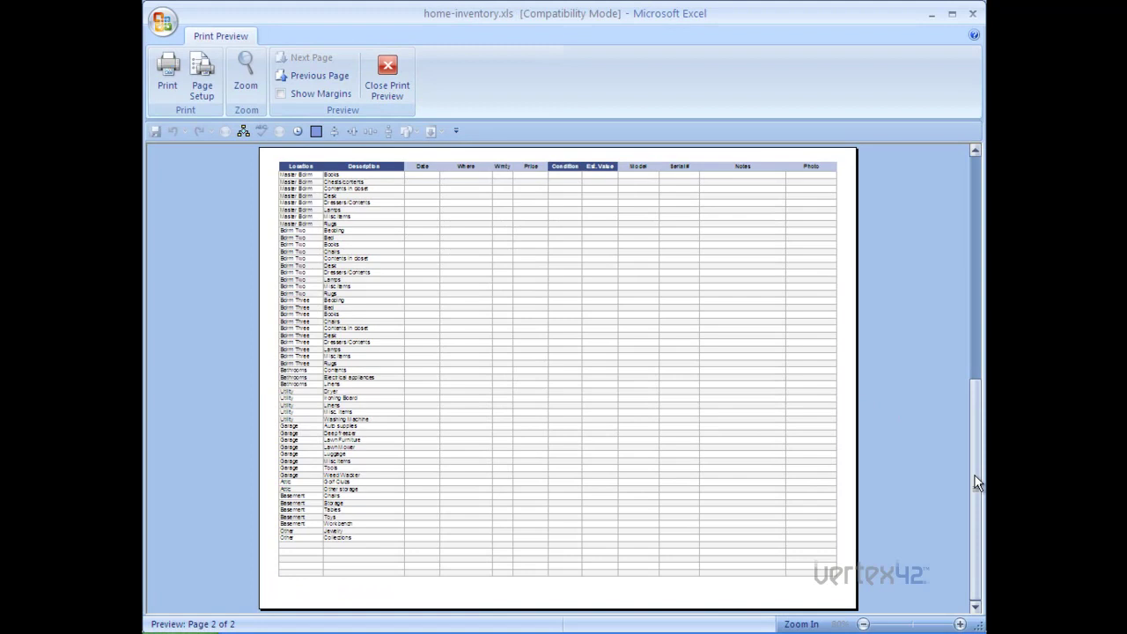
{"action": "left_click_drag", "start_coordinate": [972, 473], "coordinate": [983, 317]}
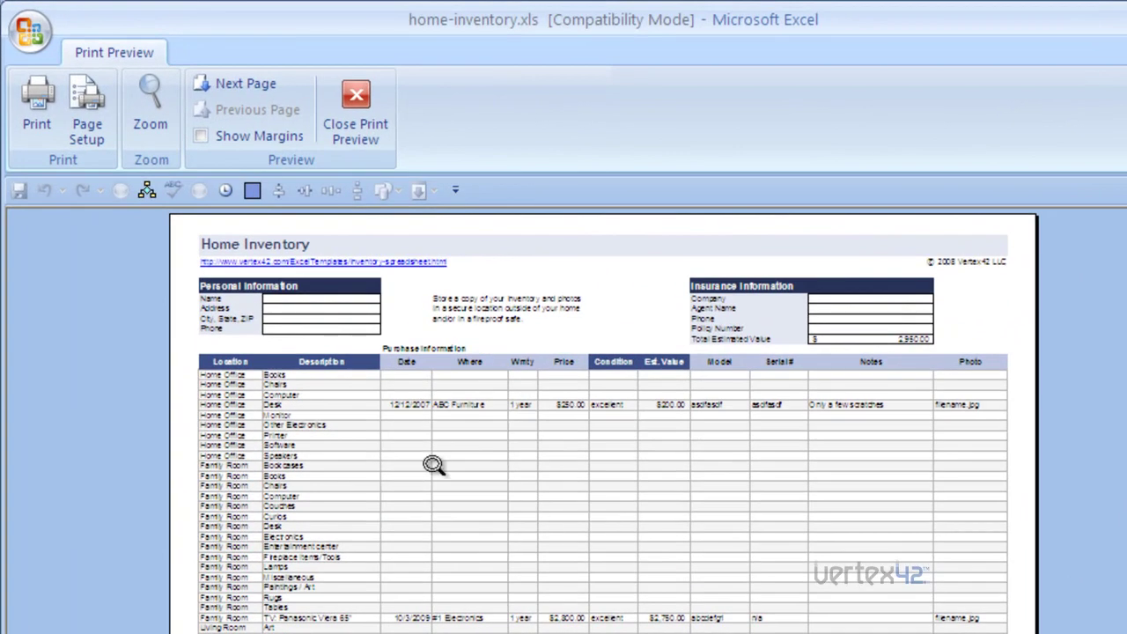
Change the page orientation to Portrait and check both pages in the preview.
{"action": "left_click", "coordinate": [85, 134]}
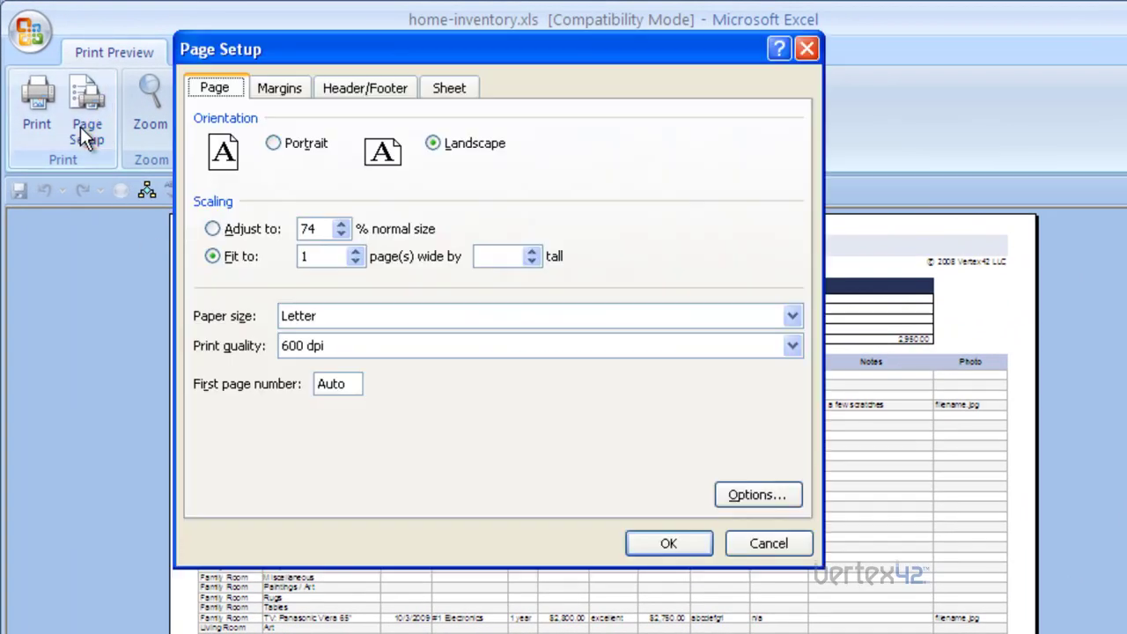
{"action": "left_click", "coordinate": [272, 144]}
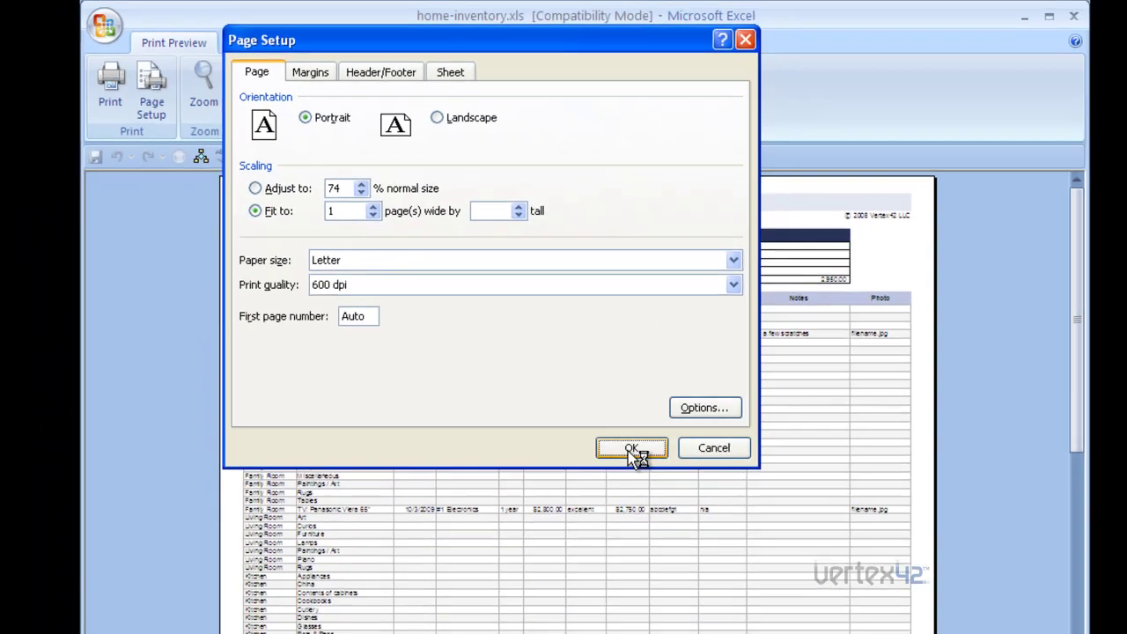
{"action": "left_click", "coordinate": [669, 543]}
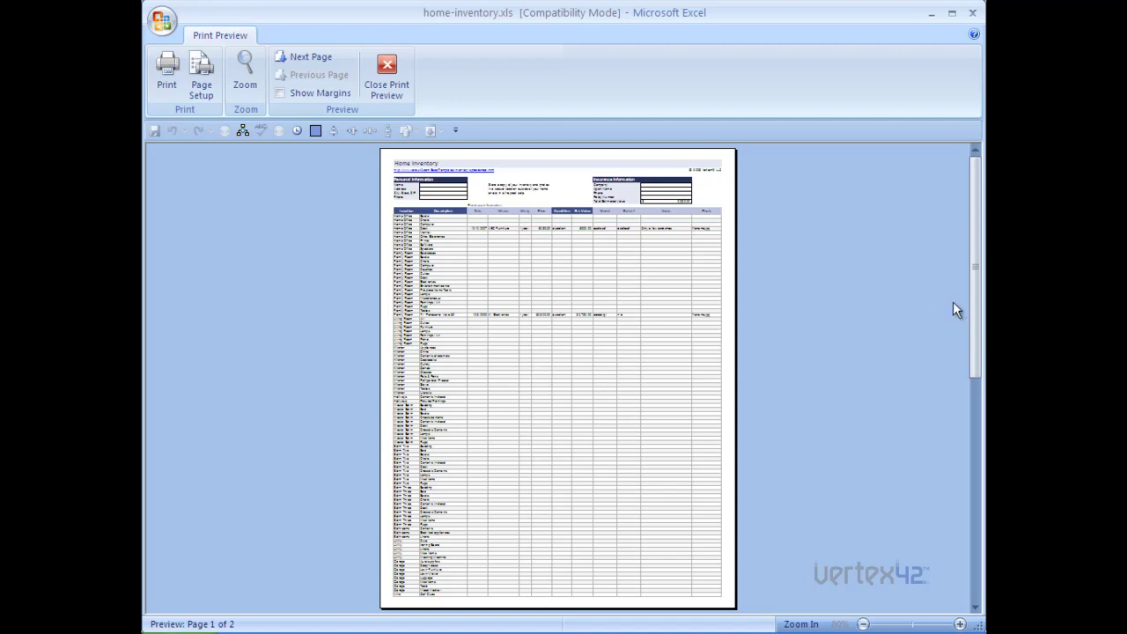
{"action": "left_click_drag", "start_coordinate": [973, 286], "coordinate": [969, 528]}
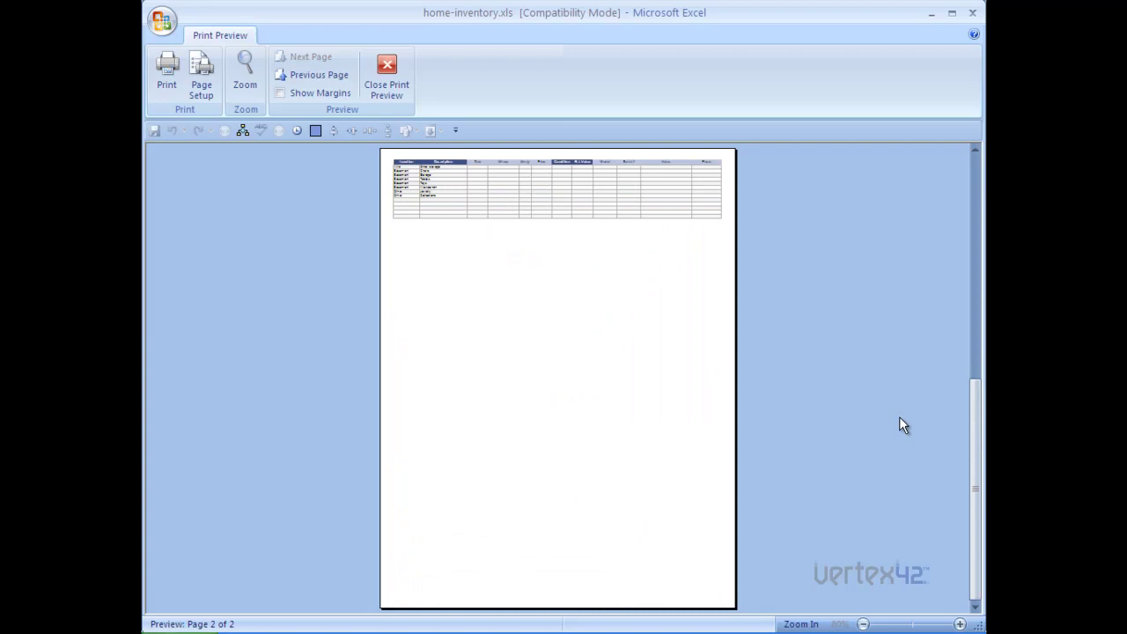
{"action": "scroll", "coordinate": [390, 353], "scroll_direction": "up", "scroll_amount": 1}
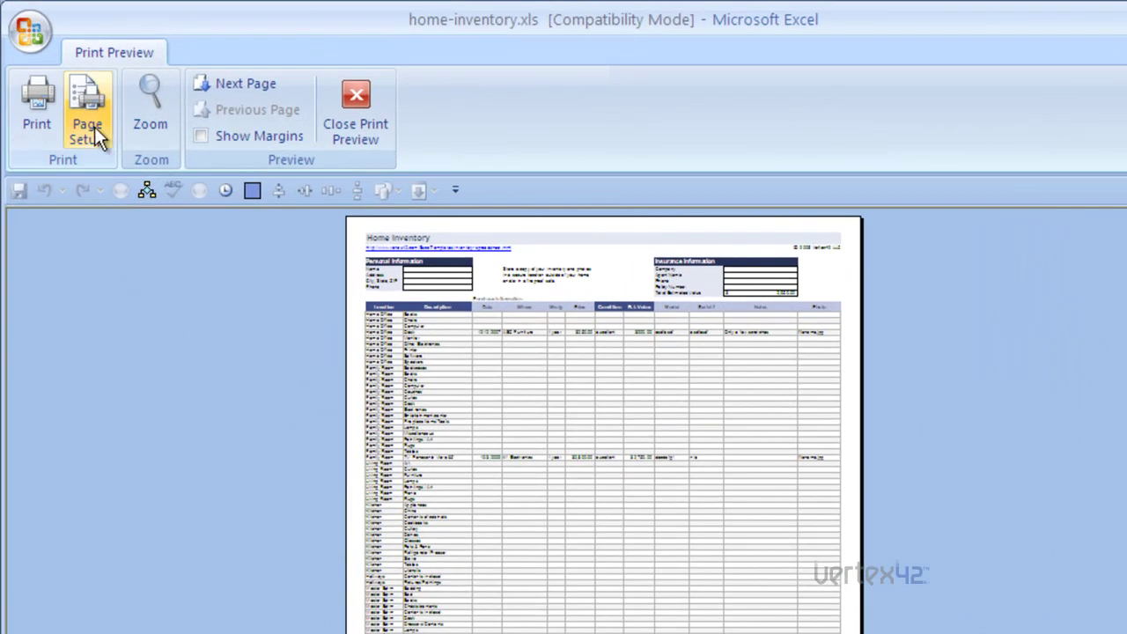
Set the page scaling to fit 1 page tall, leaving the number of pages wide blank.
{"action": "left_click", "coordinate": [89, 128]}
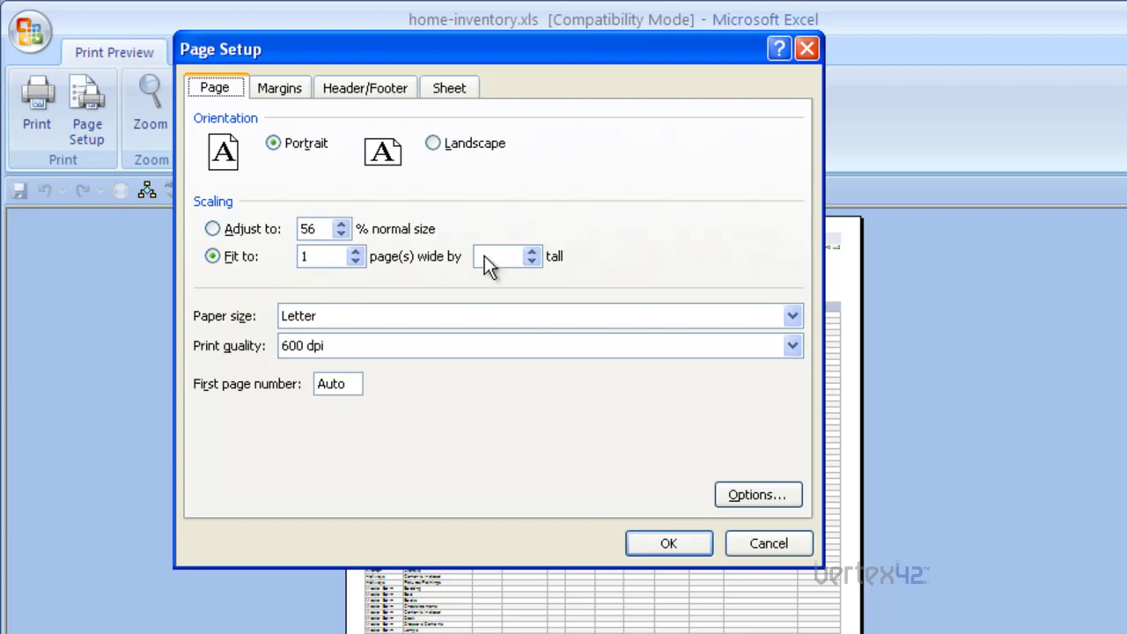
{"action": "left_click", "coordinate": [320, 255]}
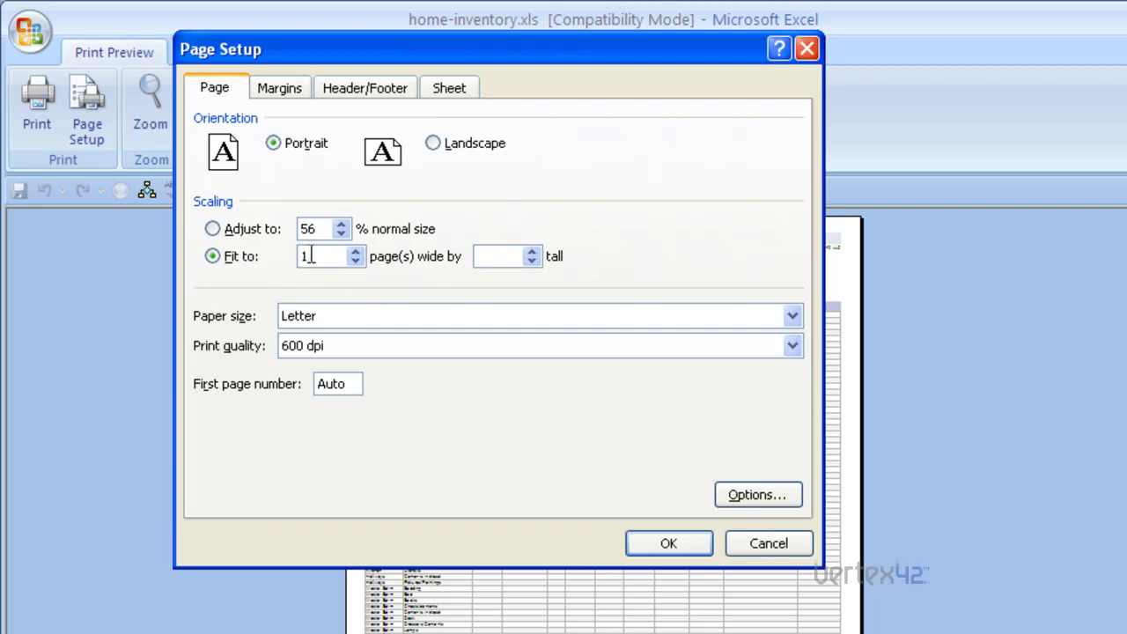
{"action": "key", "text": "BackSpace"}
{"action": "left_click", "coordinate": [507, 255]}
{"action": "type", "text": "1"}
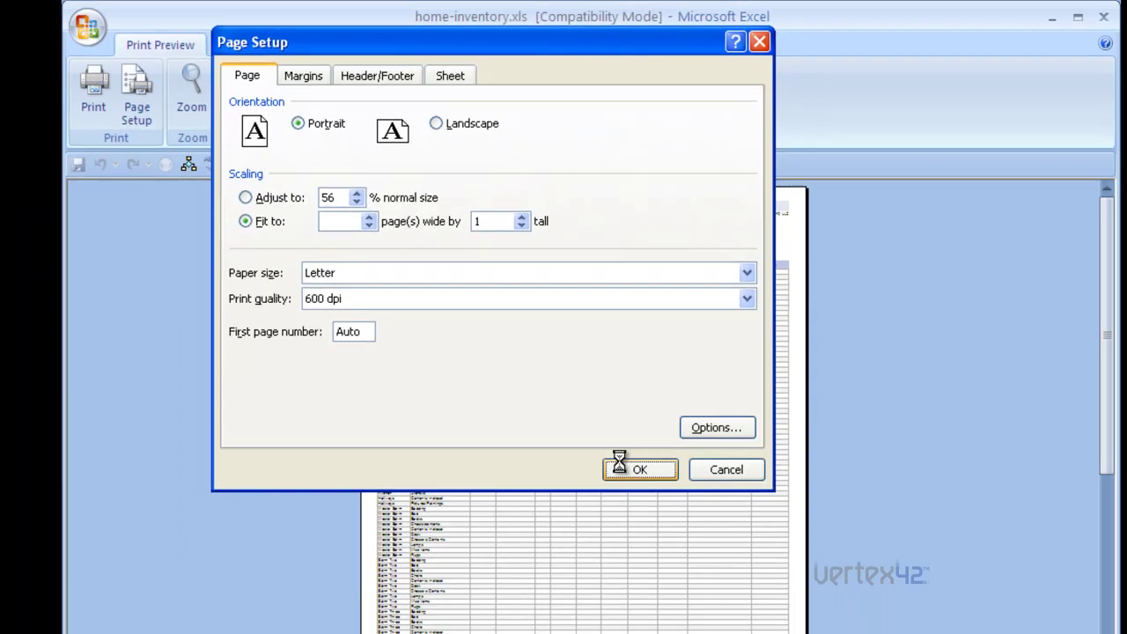
{"action": "left_click", "coordinate": [652, 543]}
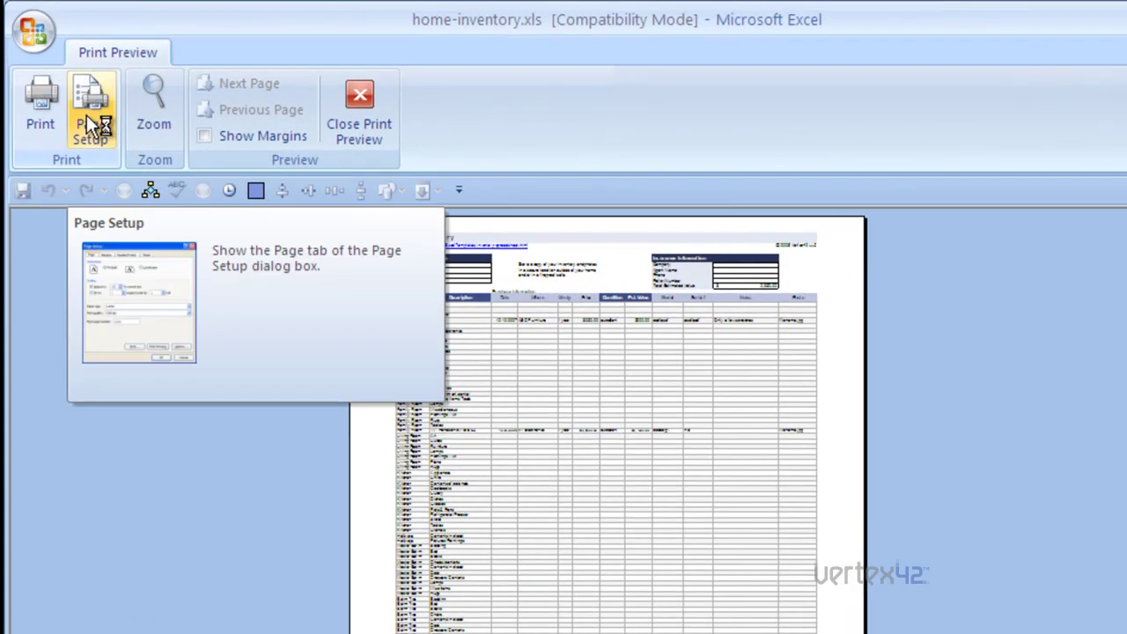
Switch the page scaling to a fixed percentage of 30% of normal size.
{"action": "left_click", "coordinate": [86, 115]}
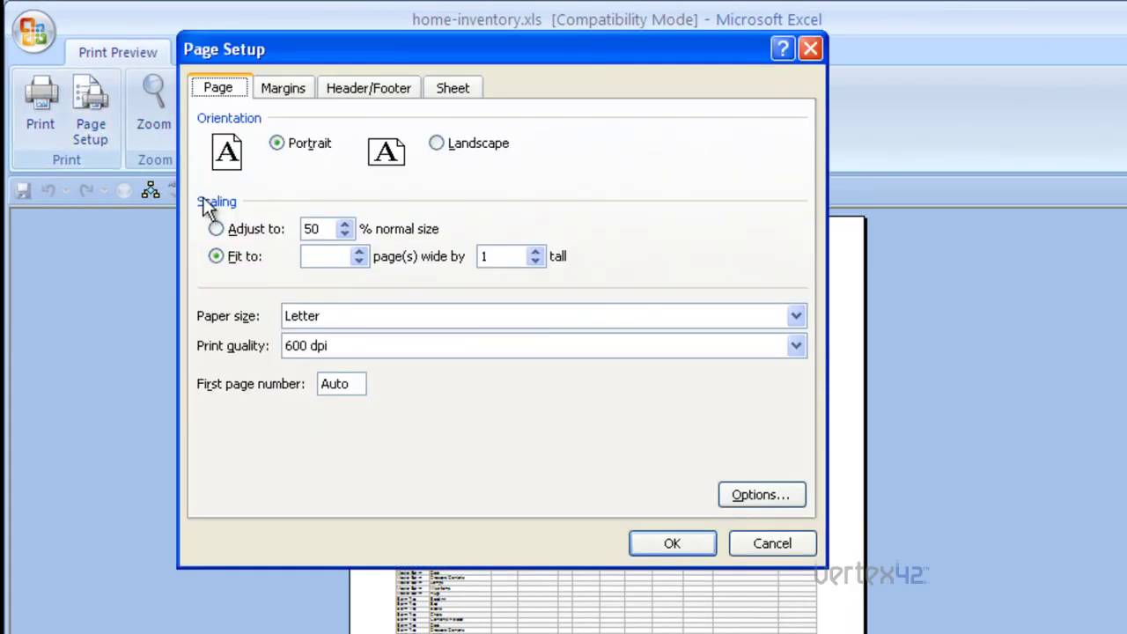
{"action": "left_click", "coordinate": [244, 229]}
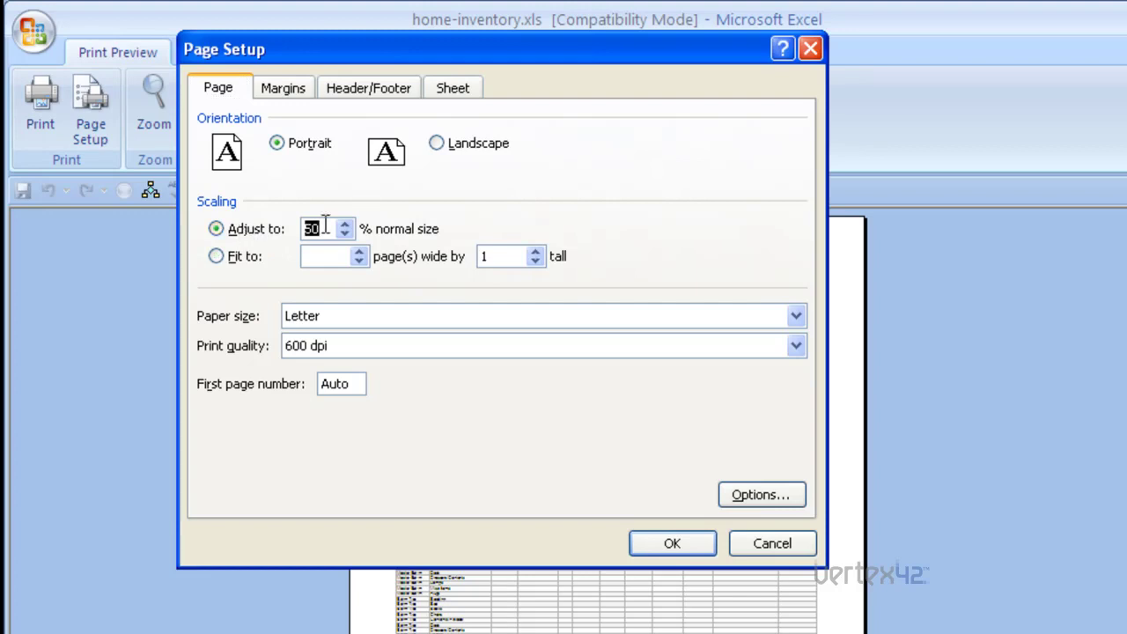
{"action": "type", "text": "30"}
{"action": "left_click", "coordinate": [676, 543]}
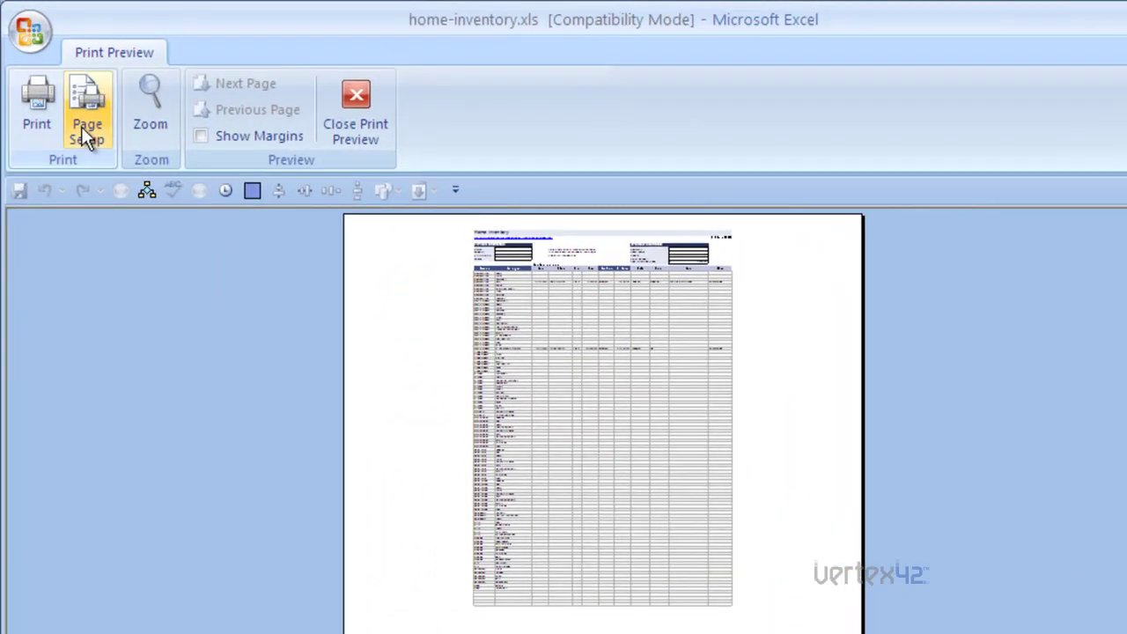
Set the page scaling to 100% of normal size.
{"action": "left_click", "coordinate": [197, 87]}
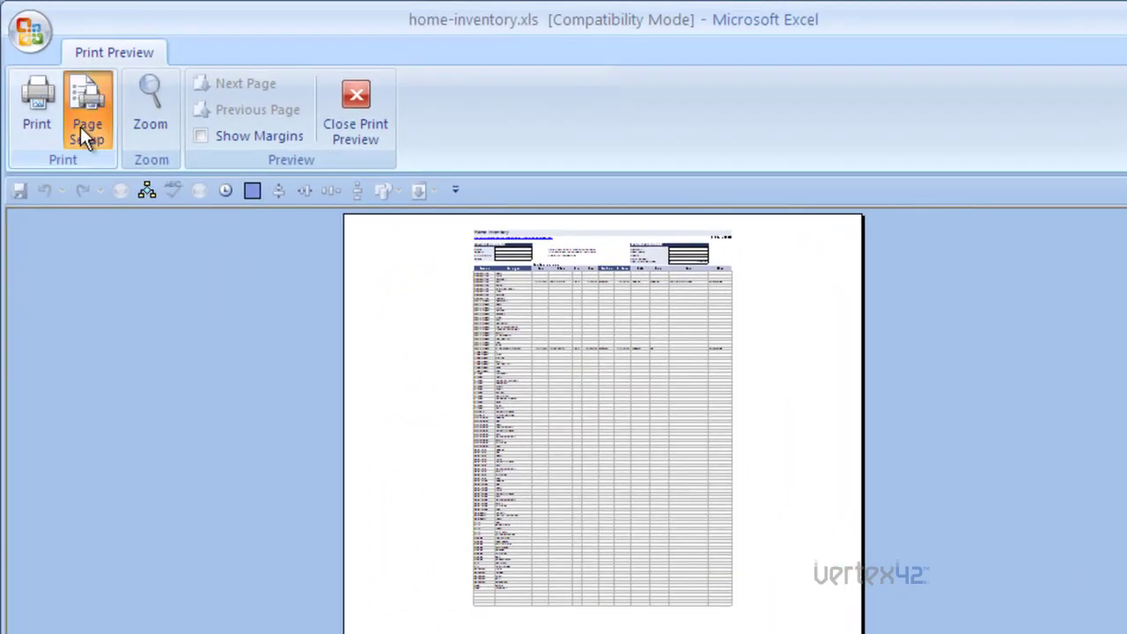
{"action": "left_click_drag", "start_coordinate": [319, 228], "coordinate": [264, 222]}
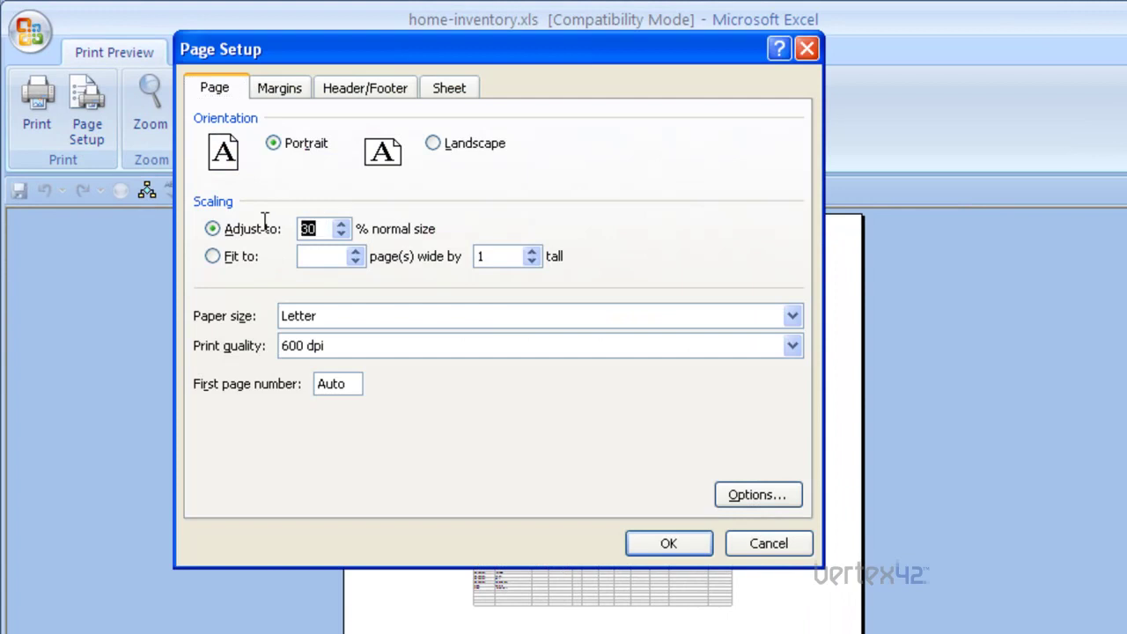
{"action": "type", "text": "100"}
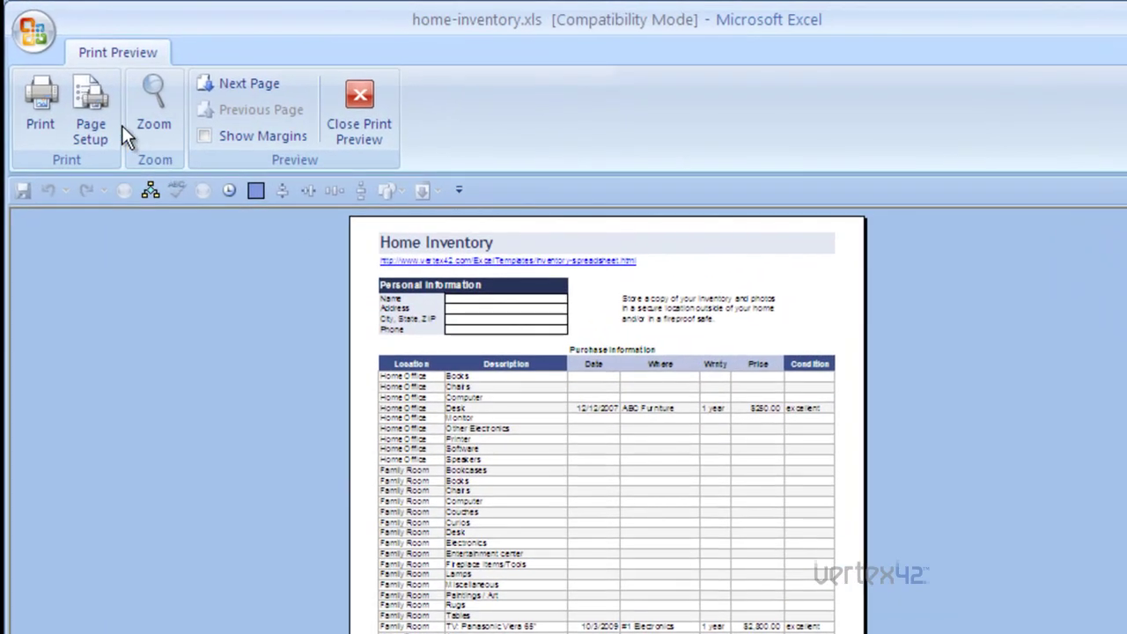
Set the page to Landscape and fit it to 1 page wide, leaving the pages tall blank.
{"action": "left_click", "coordinate": [92, 115]}
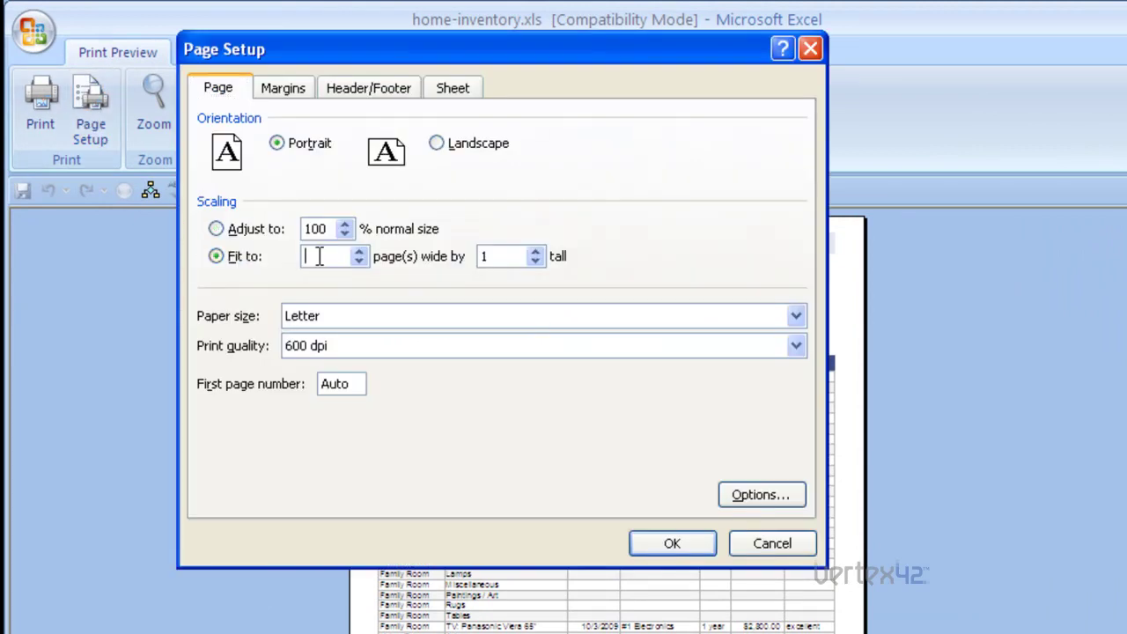
{"action": "left_click", "coordinate": [507, 257]}
{"action": "key", "text": "BackSpace"}
{"action": "left_click", "coordinate": [443, 144]}
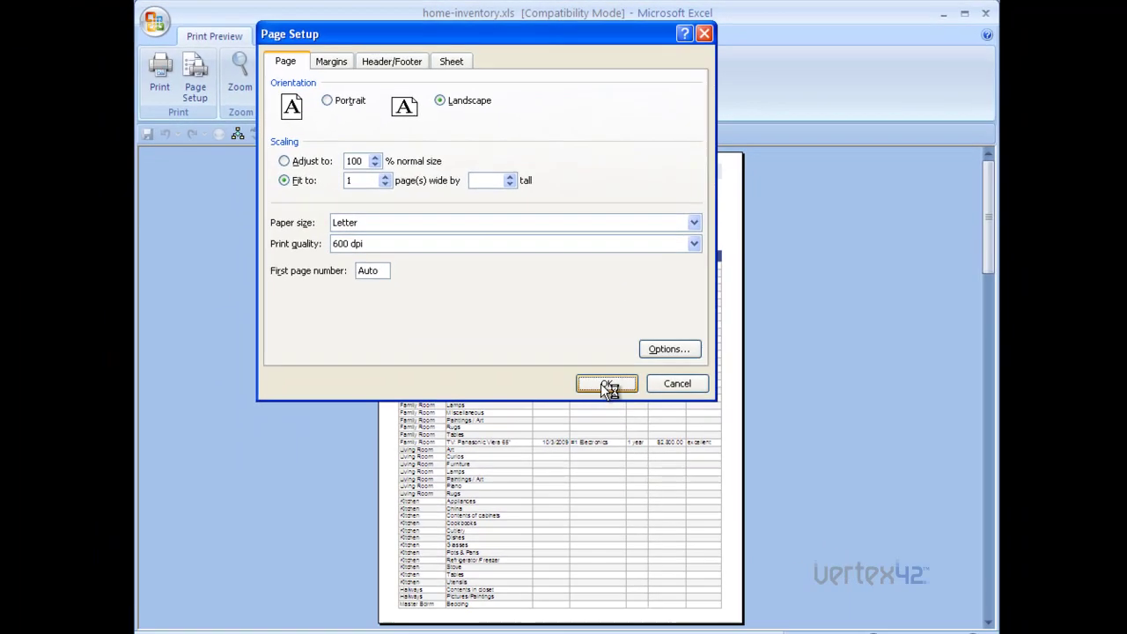
{"action": "left_click", "coordinate": [672, 543]}
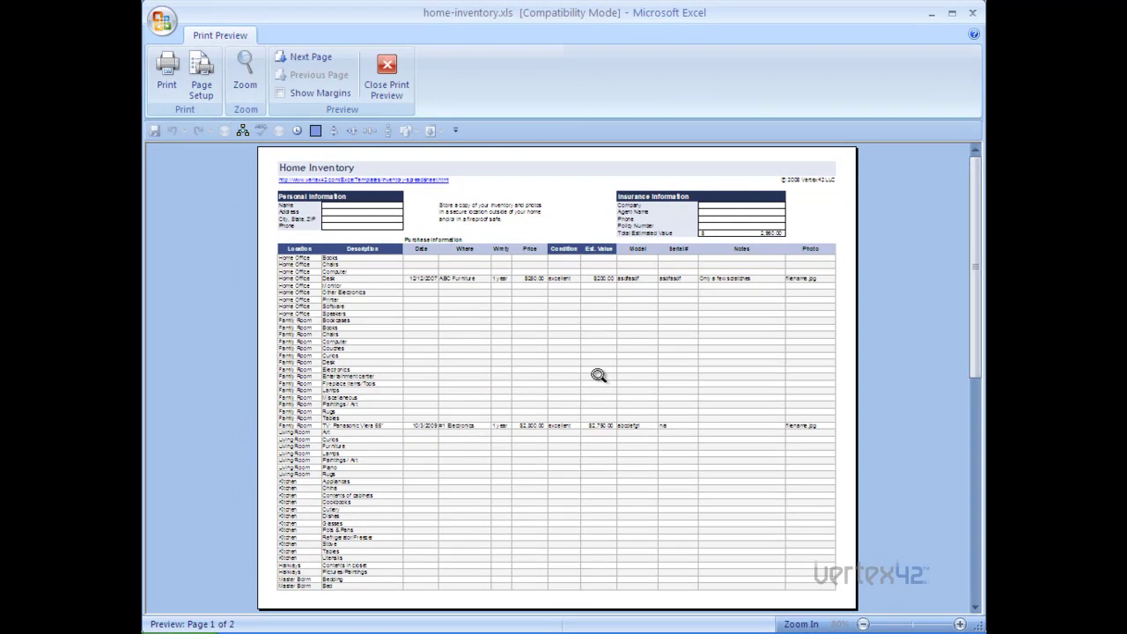
Page through the preview and back, and zoom in and out on the first page.
{"action": "scroll", "coordinate": [597, 375], "scroll_direction": "down", "scroll_amount": 1}
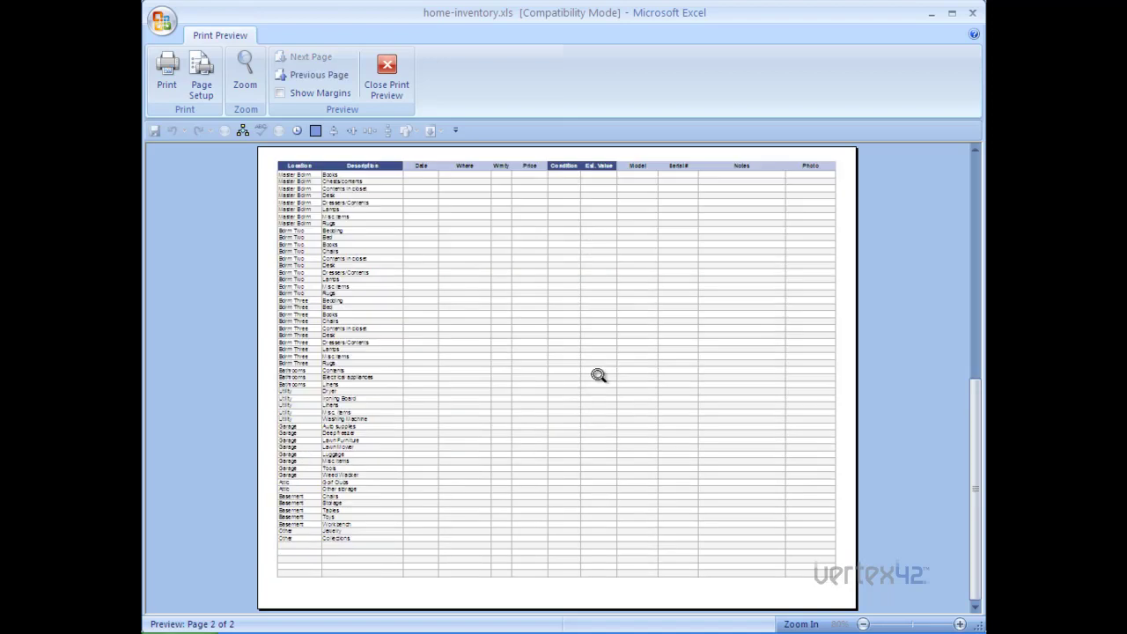
{"action": "scroll", "coordinate": [598, 375], "scroll_direction": "up", "scroll_amount": 1}
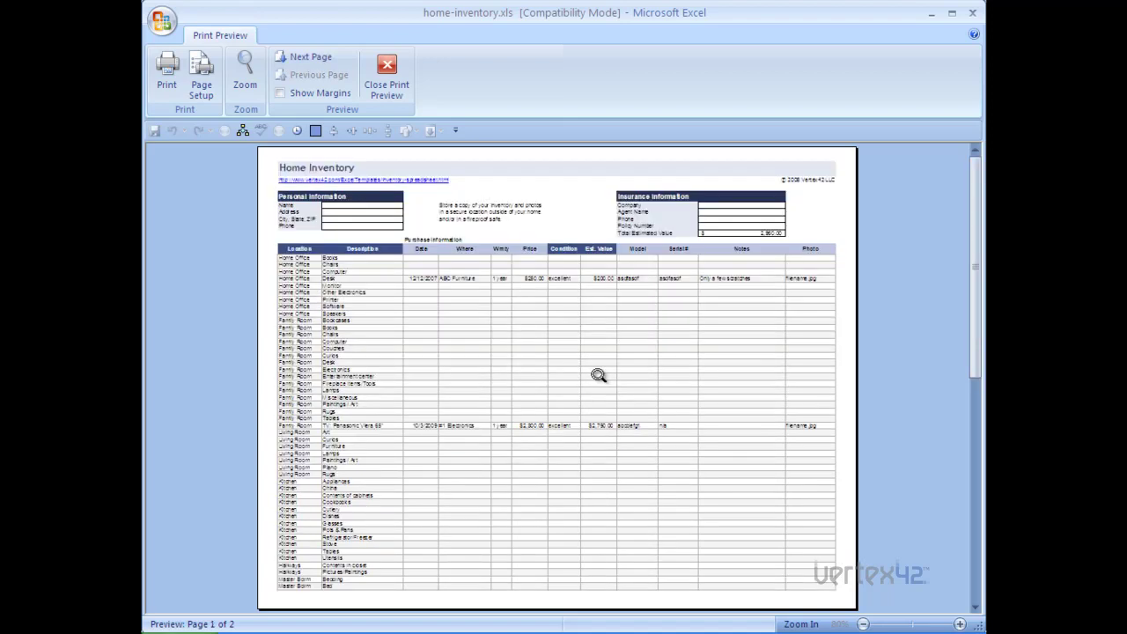
{"action": "left_click", "coordinate": [248, 69]}
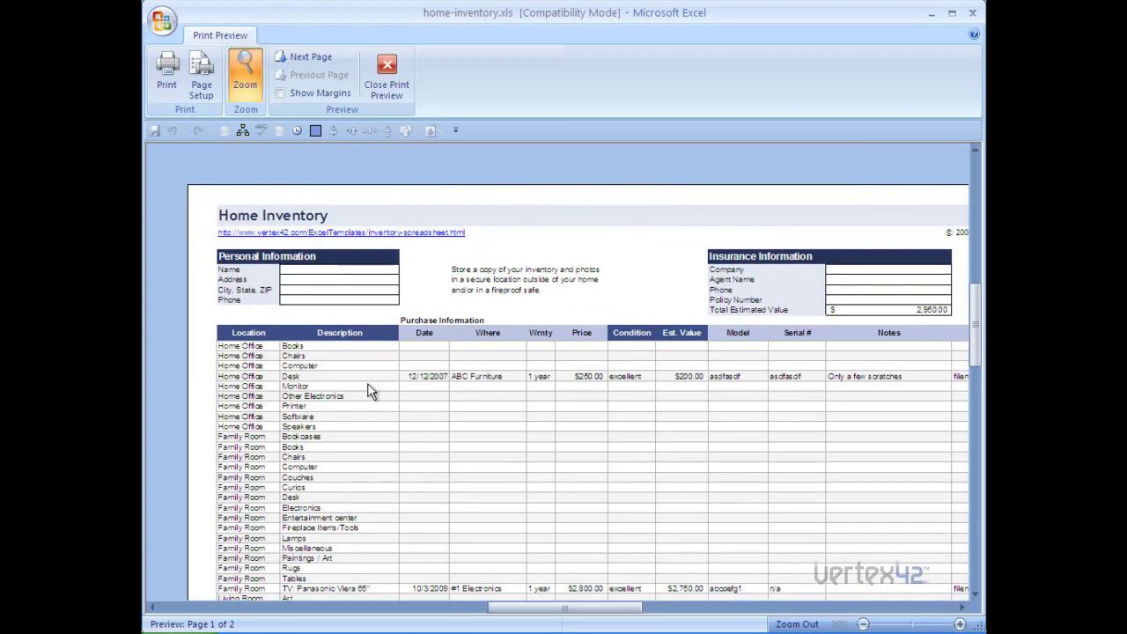
{"action": "left_click", "coordinate": [247, 76]}
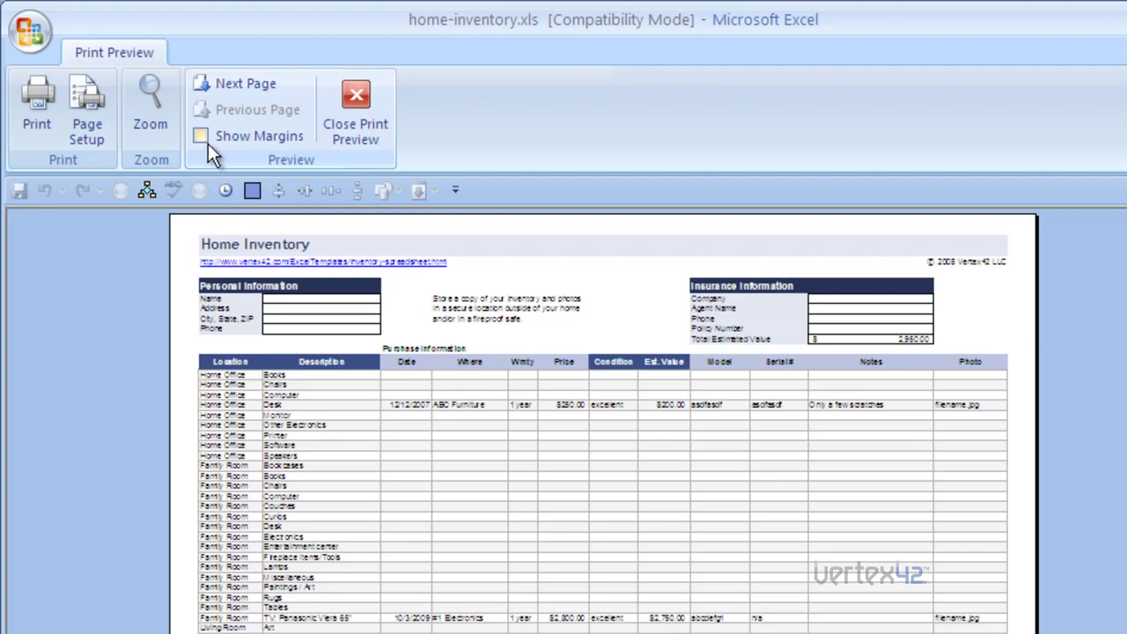
Show the margin guides in the preview and try to move the boundary between the Wrnty and Price columns.
{"action": "left_click", "coordinate": [201, 137]}
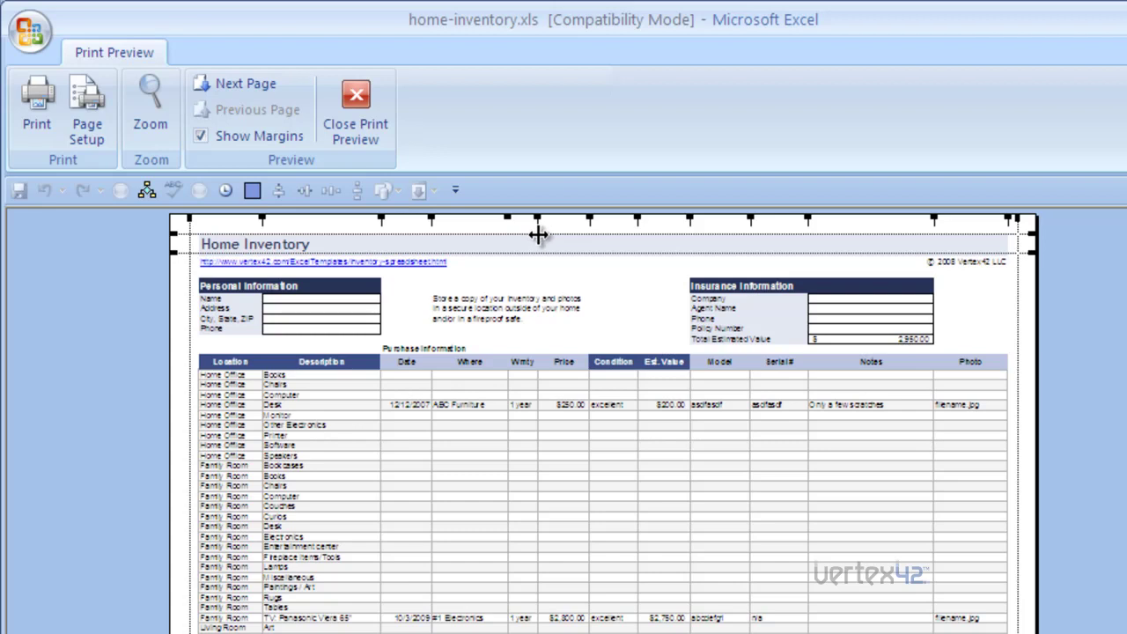
{"action": "left_click_drag", "start_coordinate": [537, 233], "coordinate": [548, 284]}
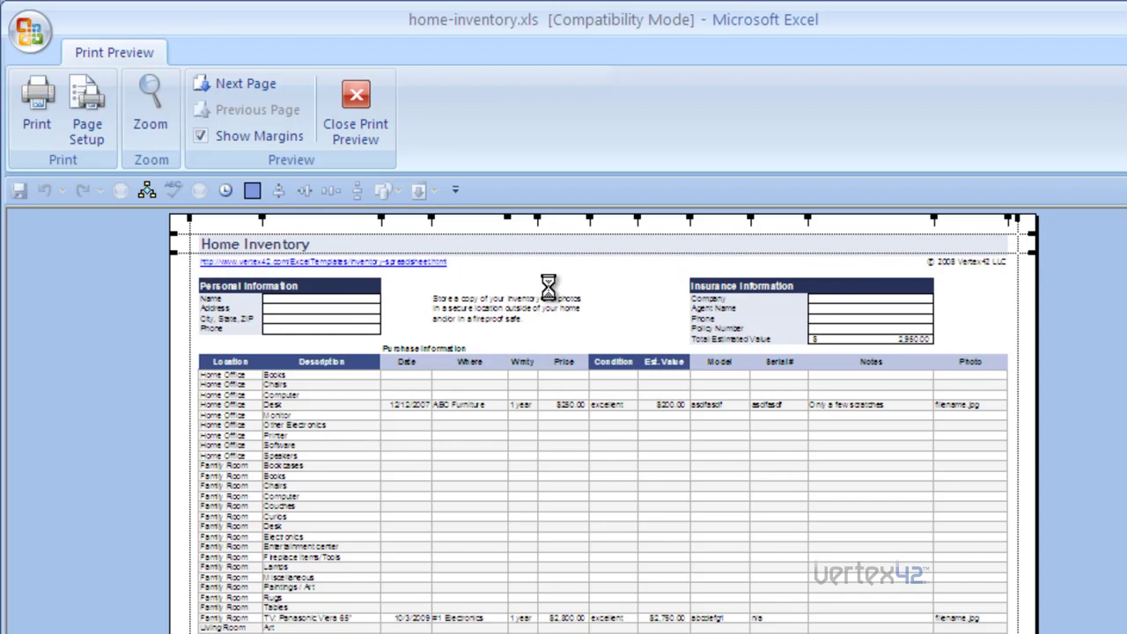